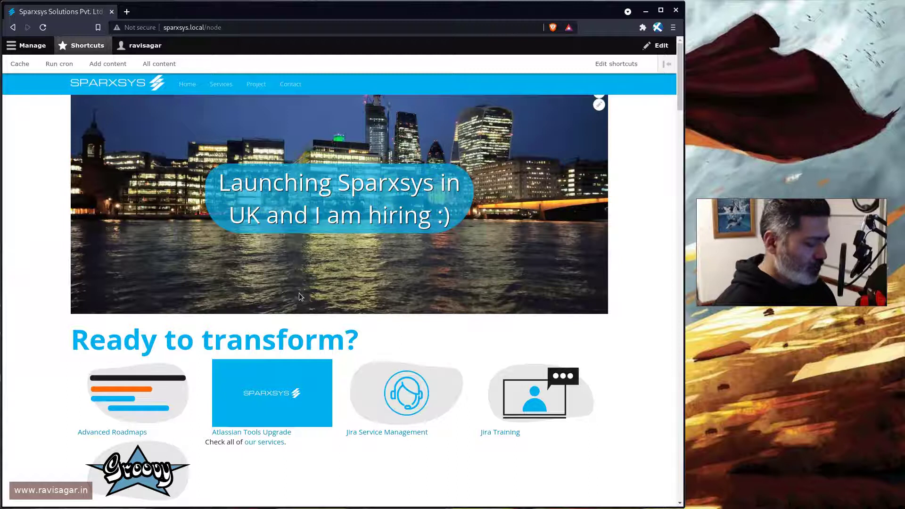
In a new tab, load ravisagar.in and open the 'Finally upgraded to Drupal 9.3.0' post.
key(ctrl+t)
text(rabi)
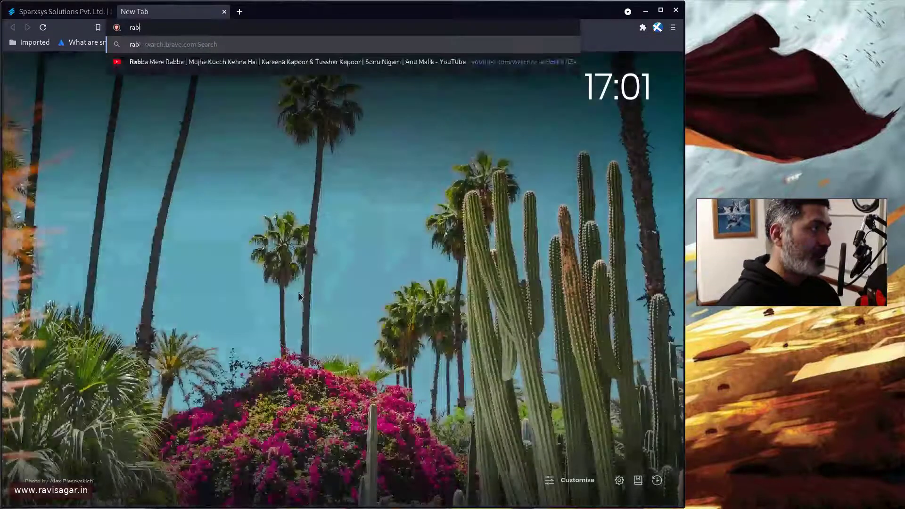
key(BackSpace)
key(BackSpace)
text(visagar)
key(Return)
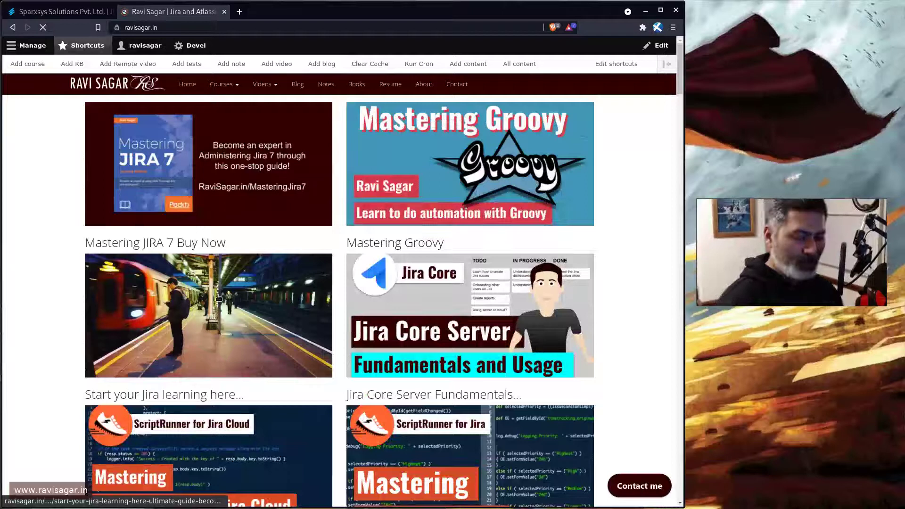
scroll(219, 297, down, 15)
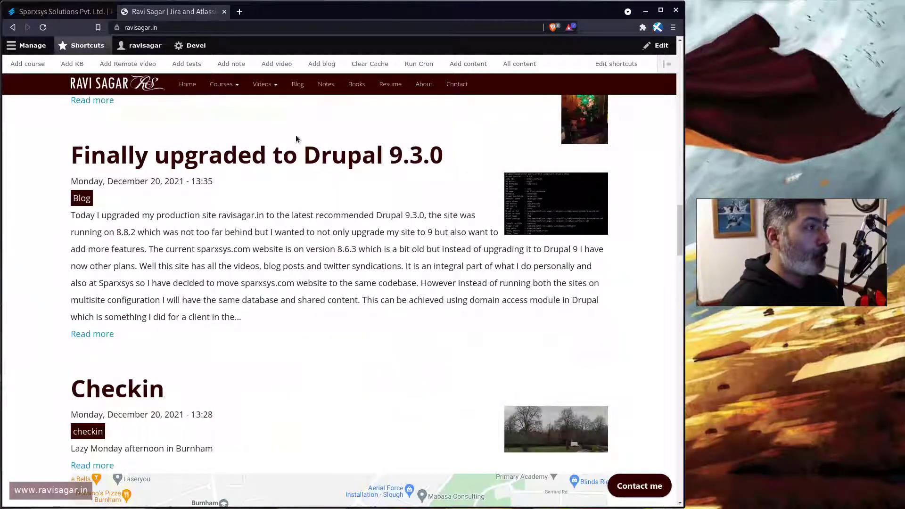
click(276, 156)
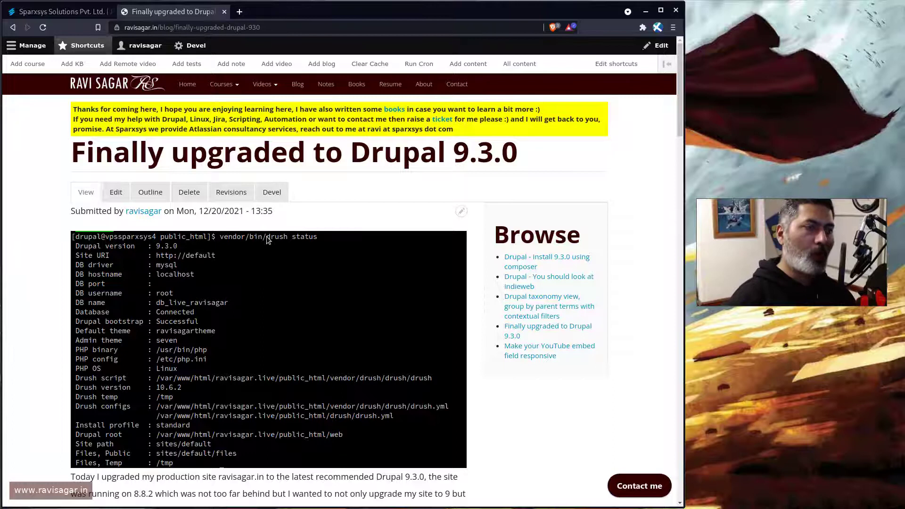
Scroll to the post's Similar posts section, then return to the Sparxsys tab.
scroll(268, 240, down, 12)
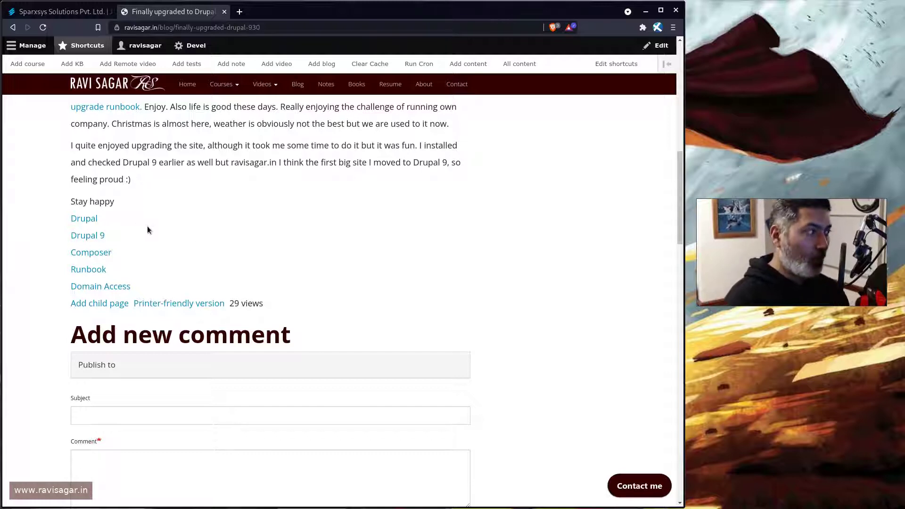
scroll(193, 236, down, 10)
scroll(193, 241, down, 6)
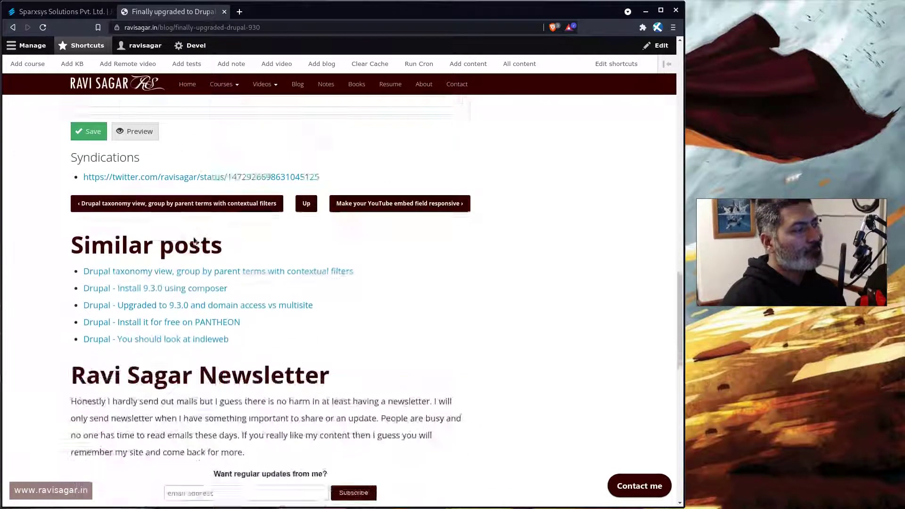
scroll(180, 191, up, 2)
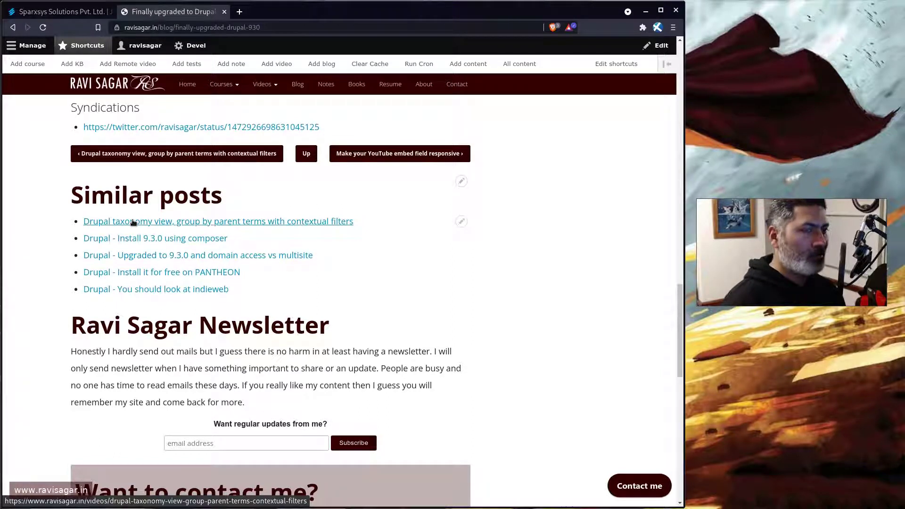
key(ctrl+shift+Tab)
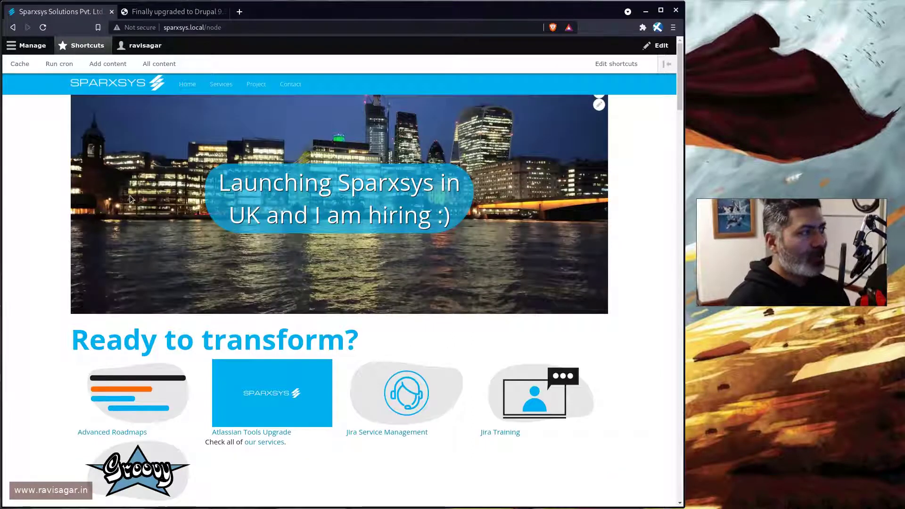
From the Project listing, open 'JIRA Customization training in Sopra, Noida'.
scroll(238, 85, down, 3)
scroll(242, 95, up, 3)
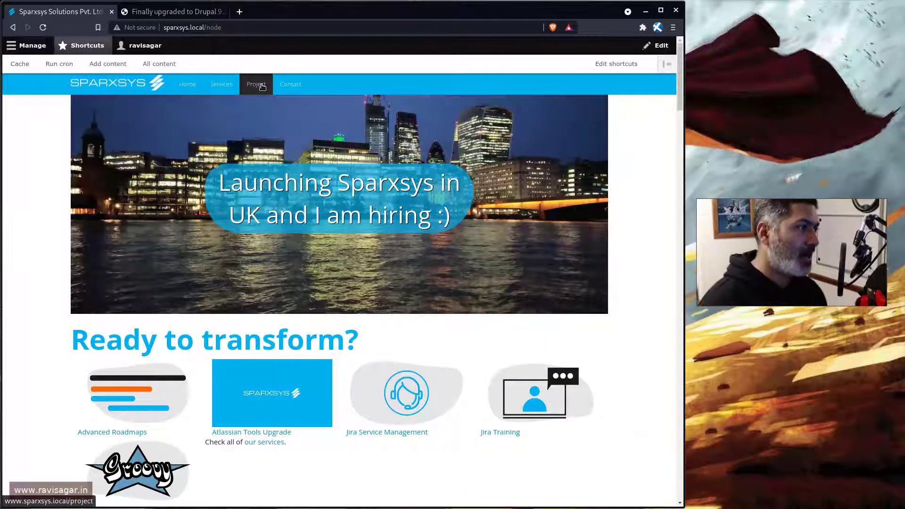
click(263, 87)
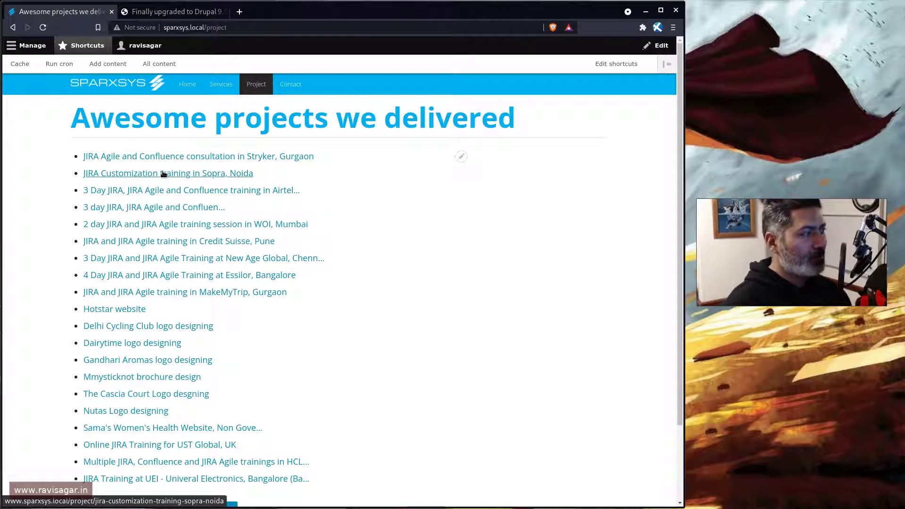
click(163, 173)
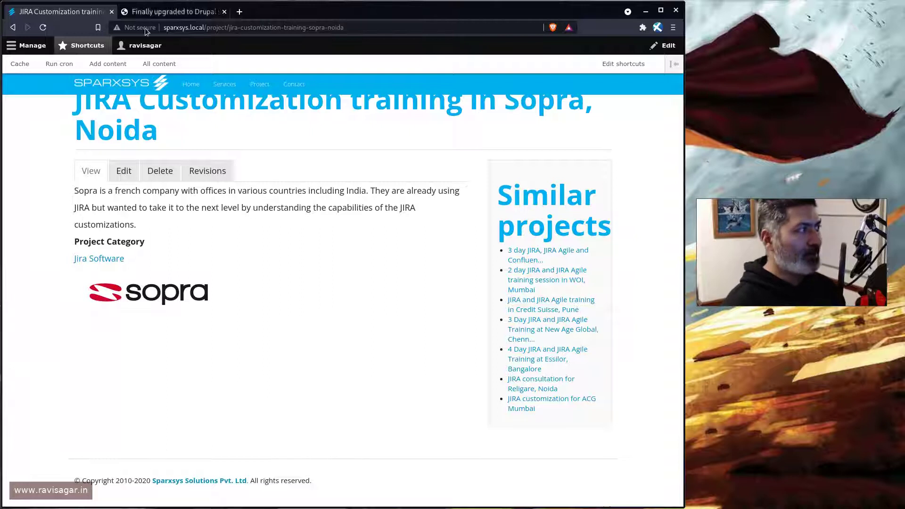
click(87, 45)
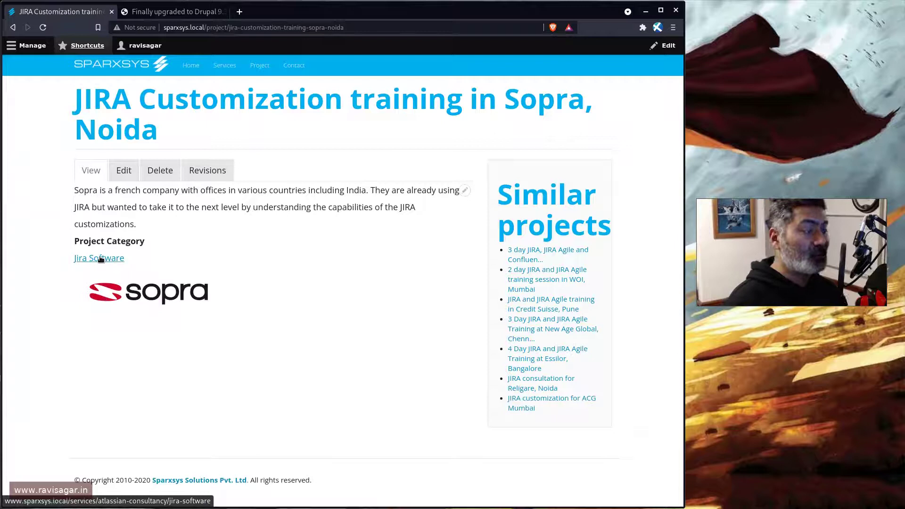
middle_click(515, 253)
middle_click(523, 279)
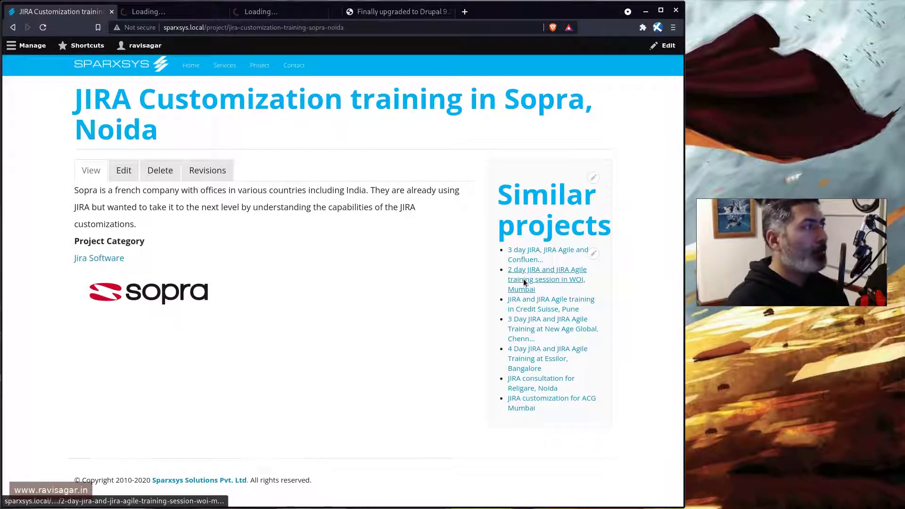
key(ctrl+Tab)
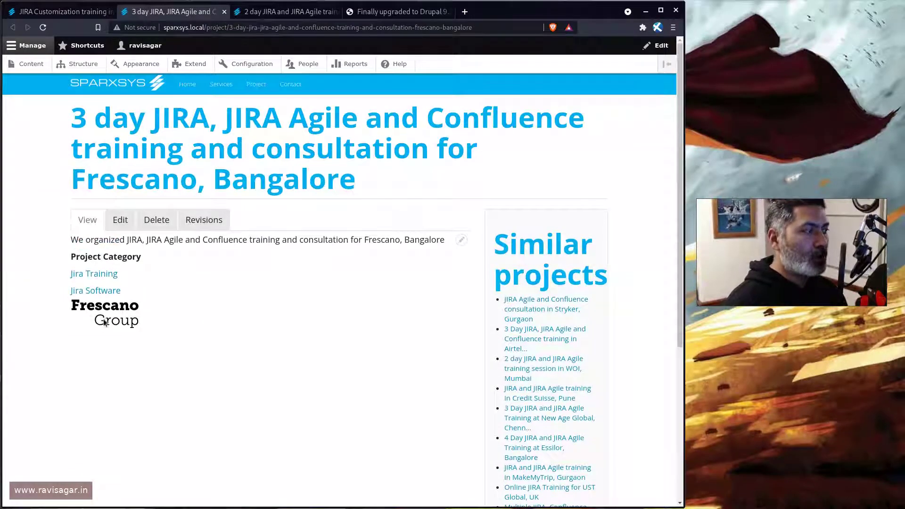
key(ctrl+w)
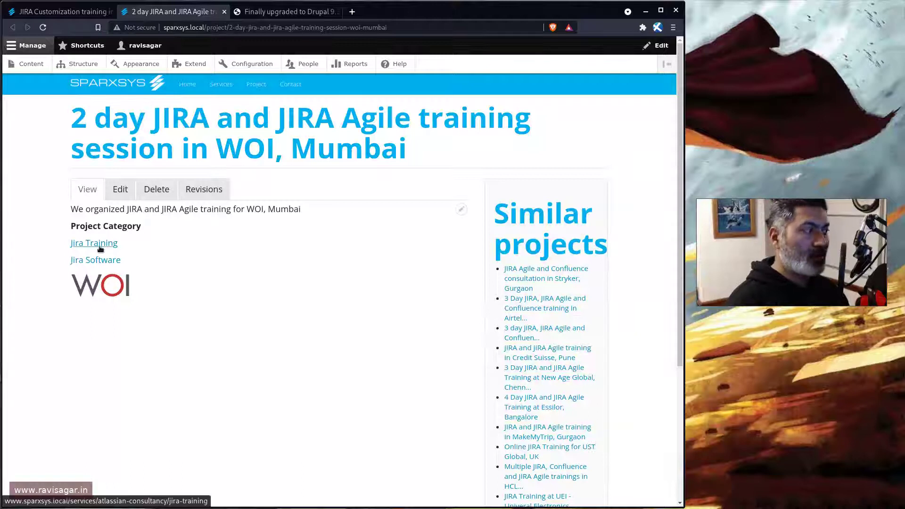
key(ctrl+w)
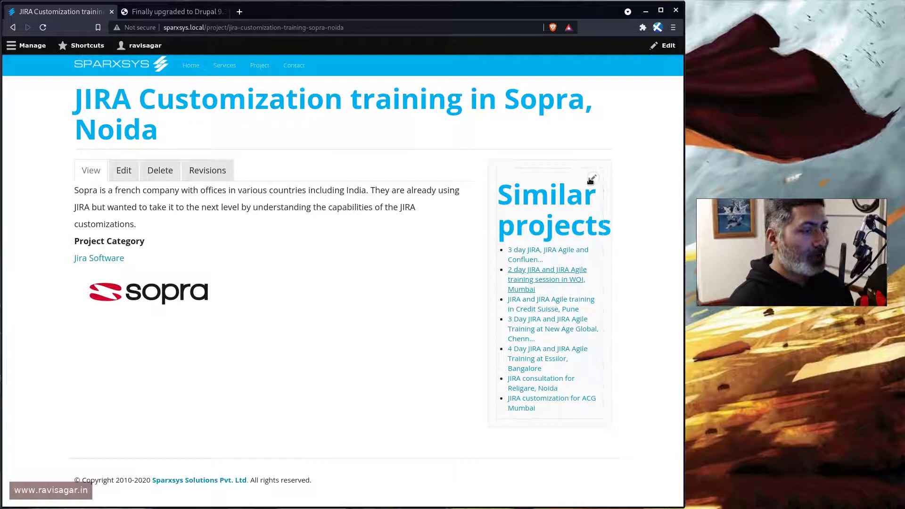
Edit the view behind the Similar projects block and expand its Advanced section.
click(590, 178)
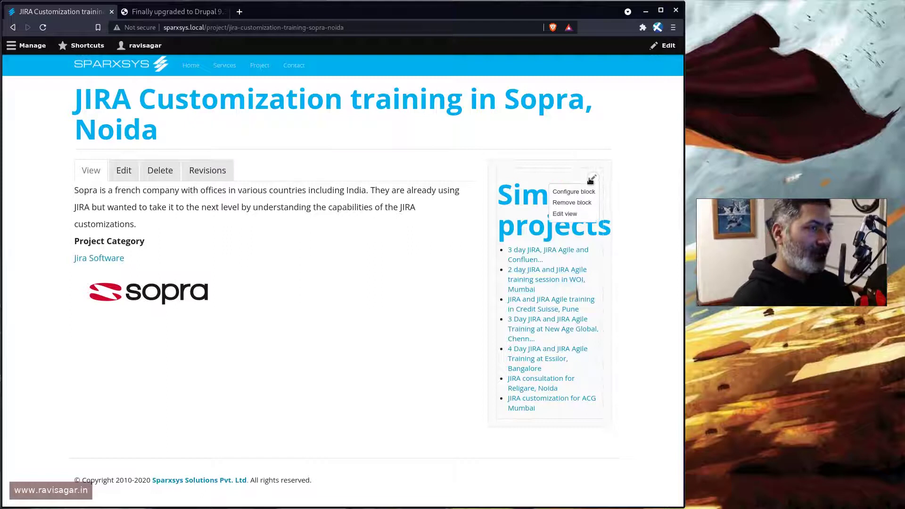
click(575, 214)
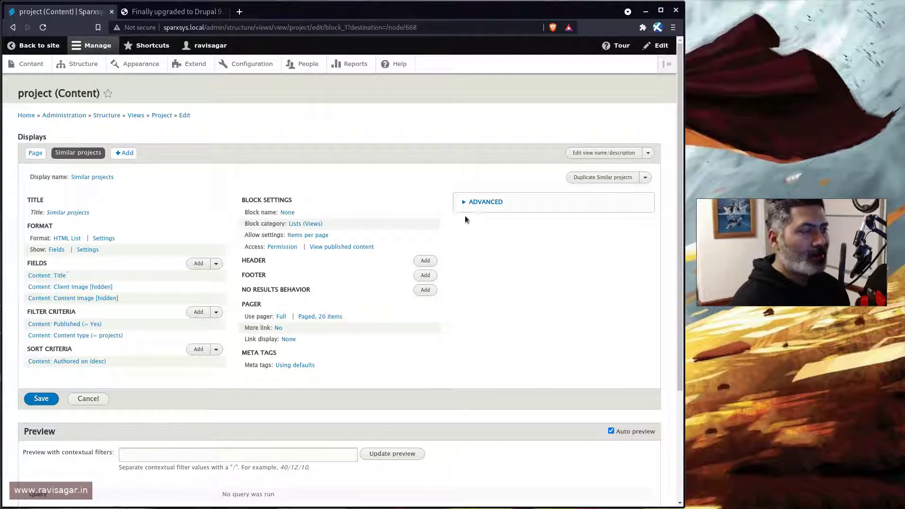
click(477, 207)
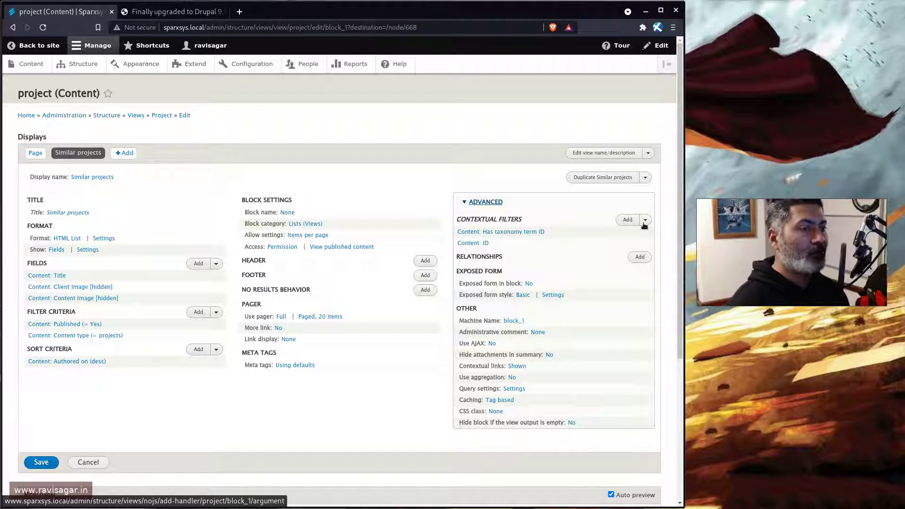
Search contextual filters for 'term id', then review the Has taxonomy term ID filter's settings.
click(627, 220)
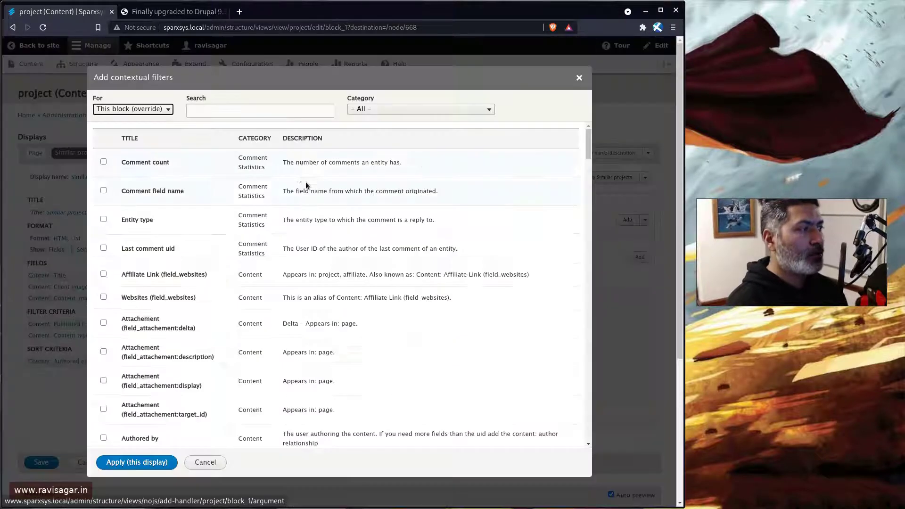
click(269, 109)
text(term id)
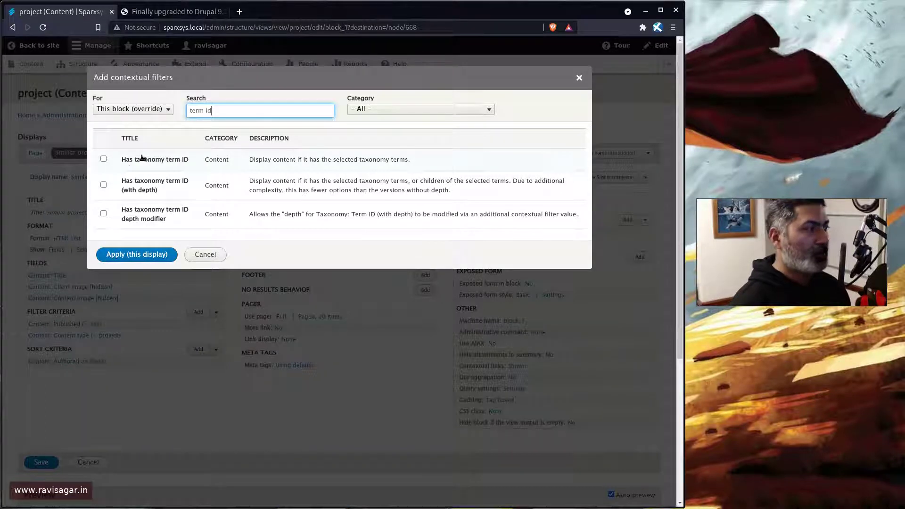
click(578, 78)
click(511, 232)
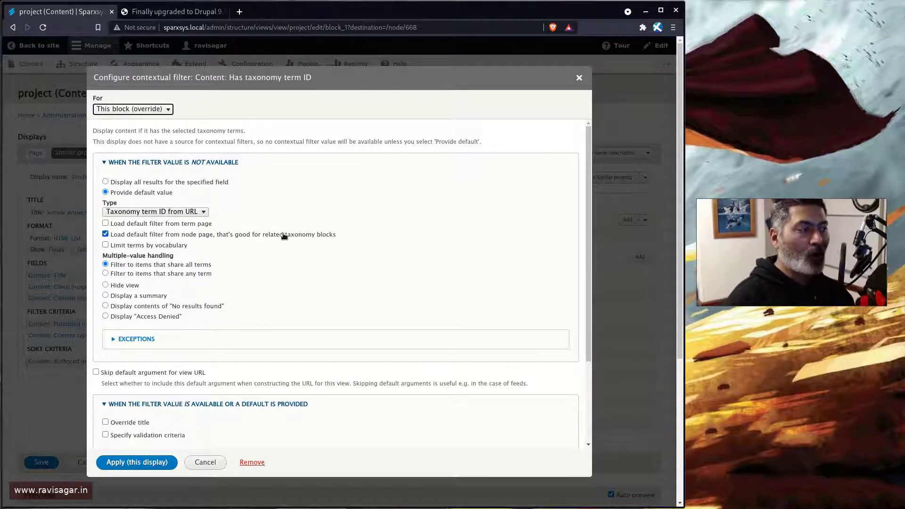
scroll(285, 236, down, 3)
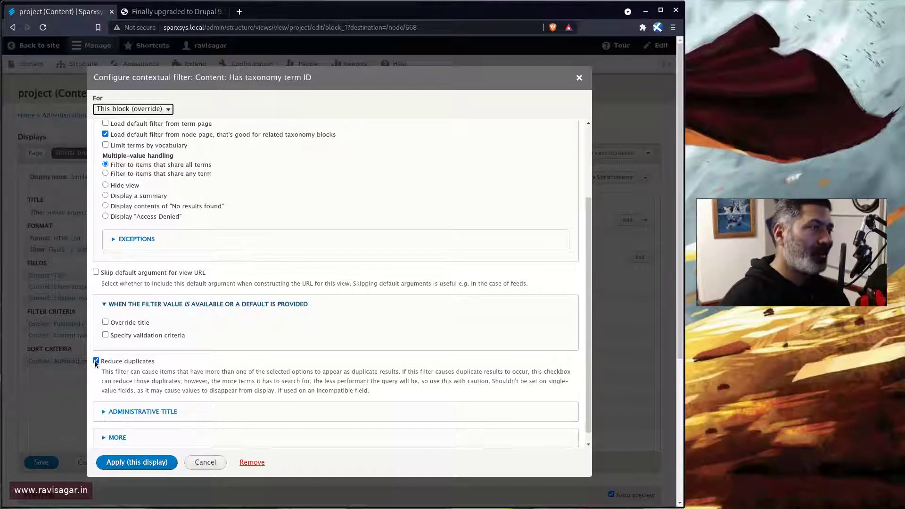
Delete the Content: ID contextual filter and save the project view.
click(578, 78)
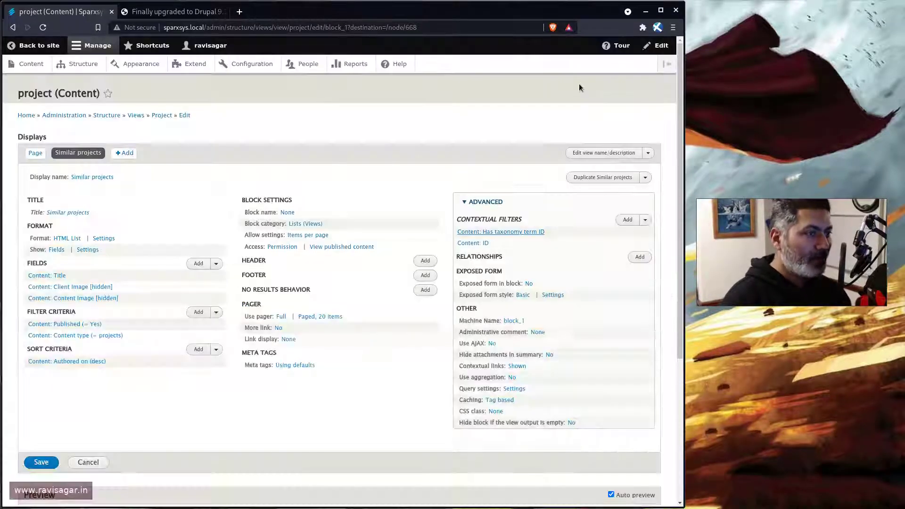
click(477, 244)
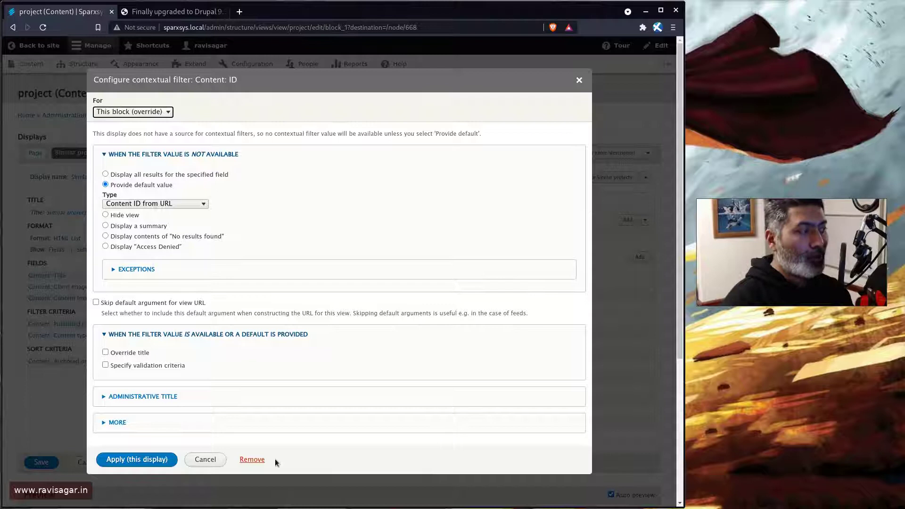
scroll(223, 371, down, 3)
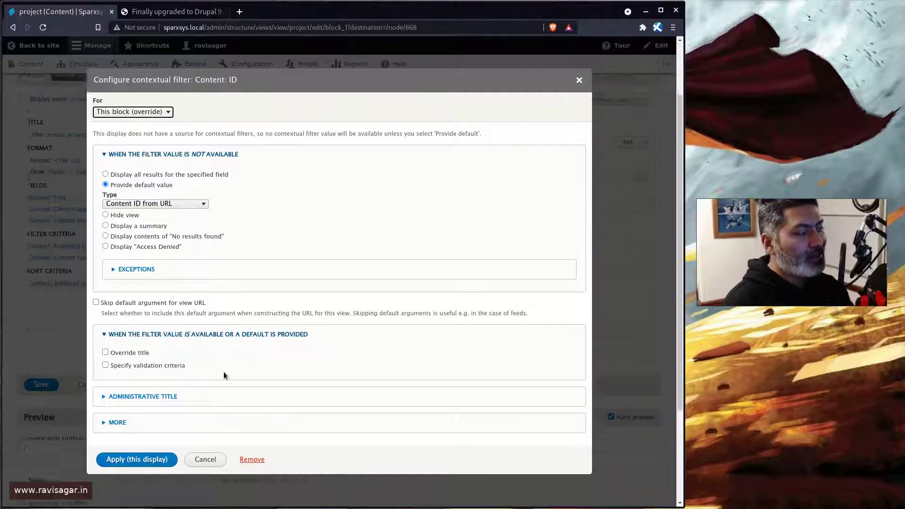
click(251, 459)
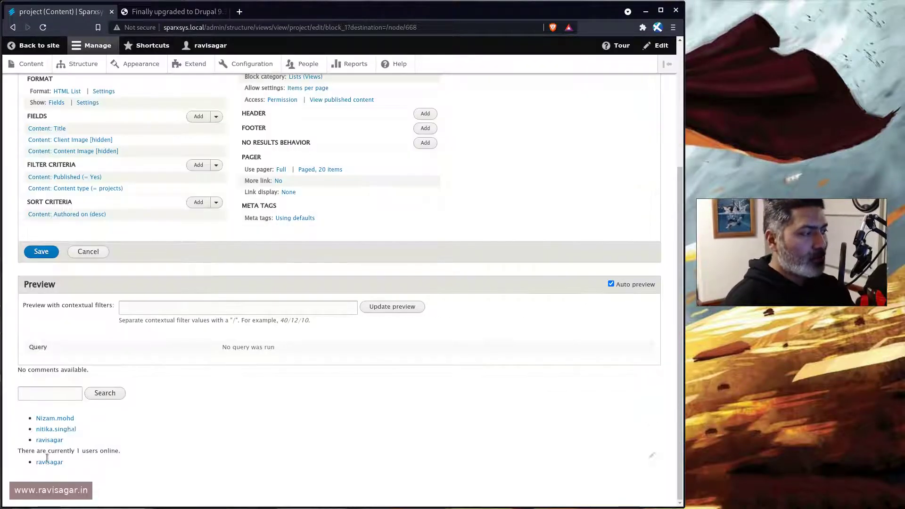
click(40, 256)
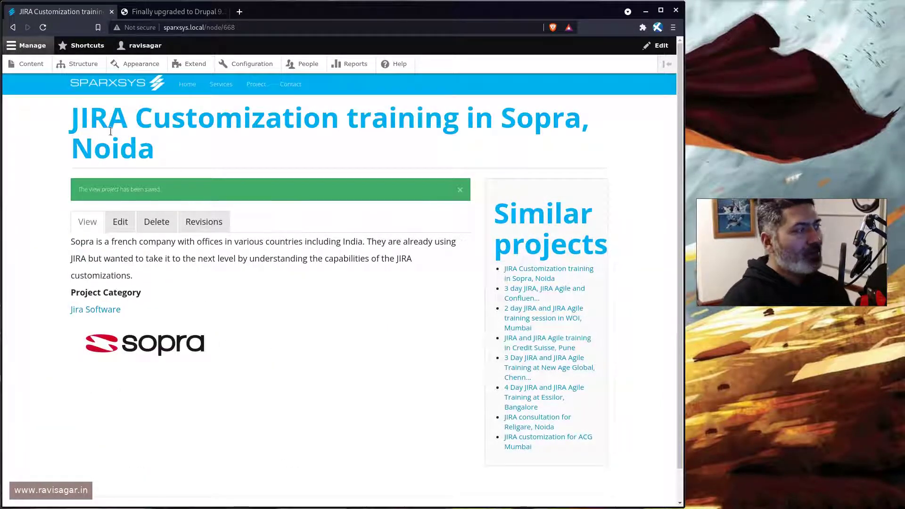
Check the current project's title in the list, then edit the Similar projects block's view.
drag(70, 113, 210, 143)
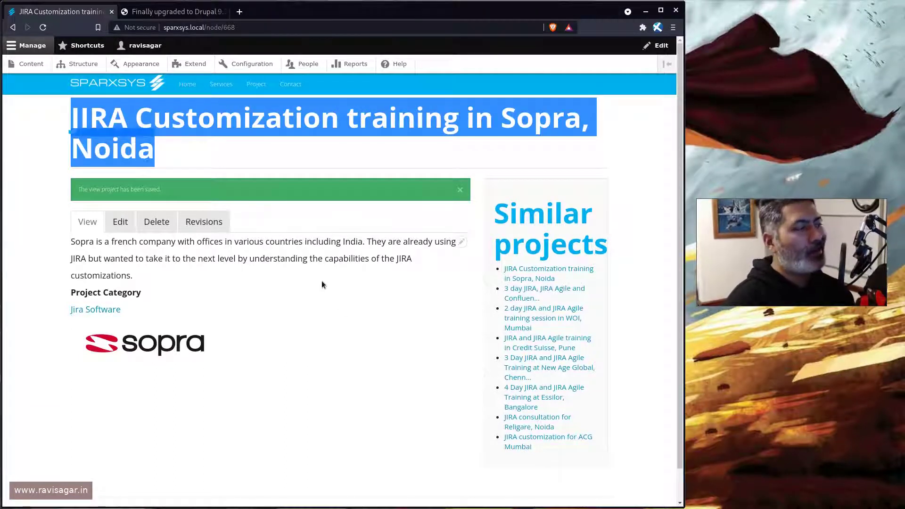
click(315, 266)
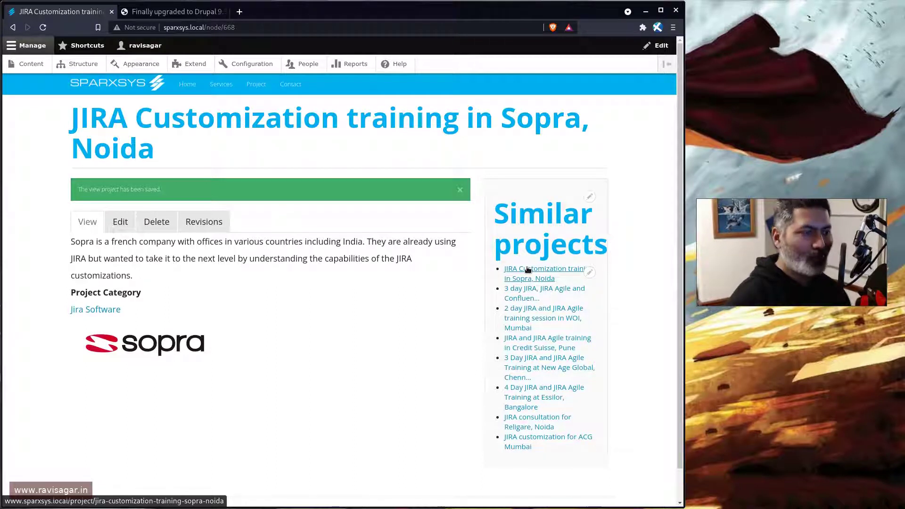
click(590, 197)
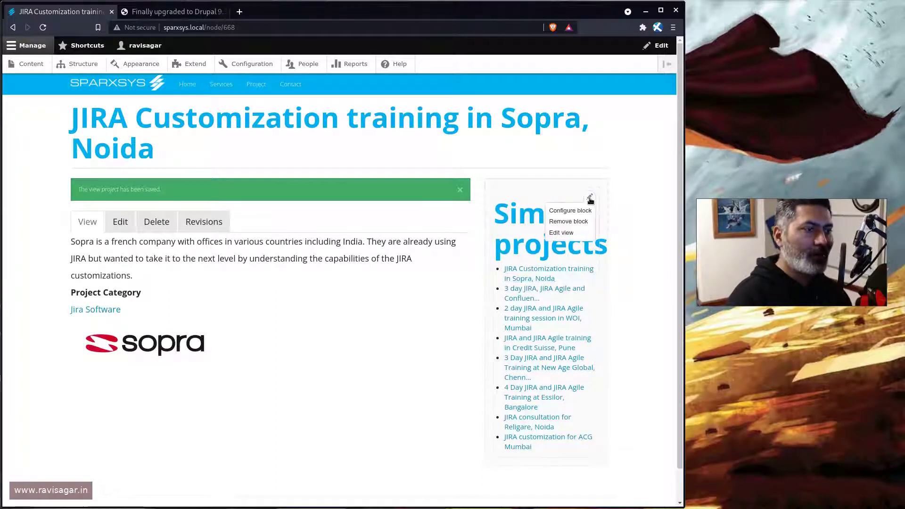
click(562, 233)
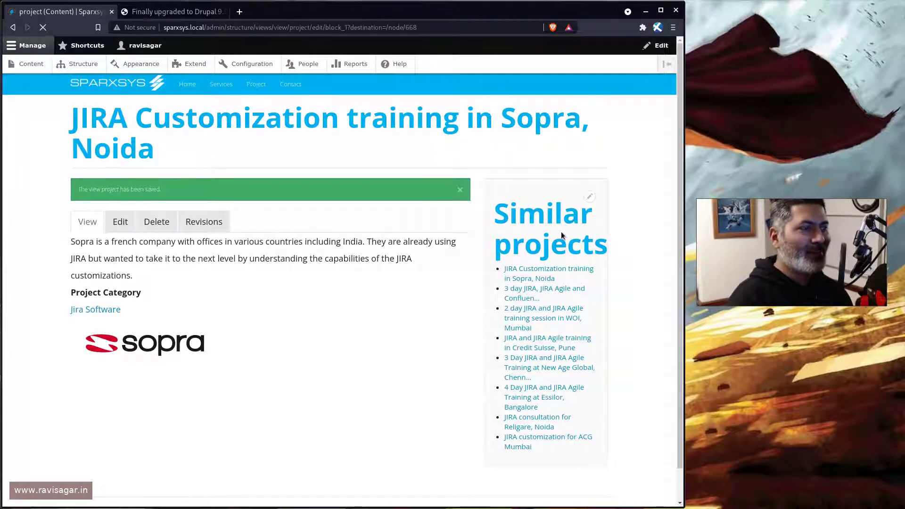
Expand Advanced and add a contextual filter, limiting the category to Content.
click(485, 201)
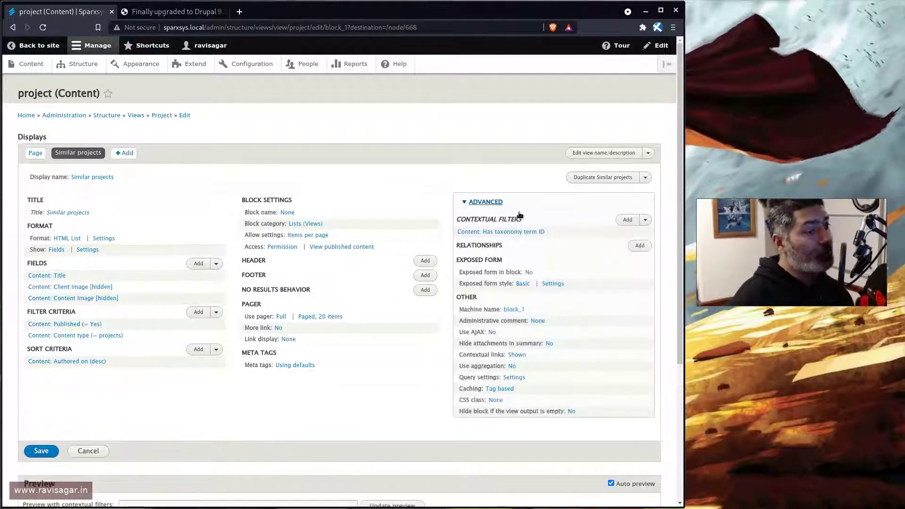
click(629, 221)
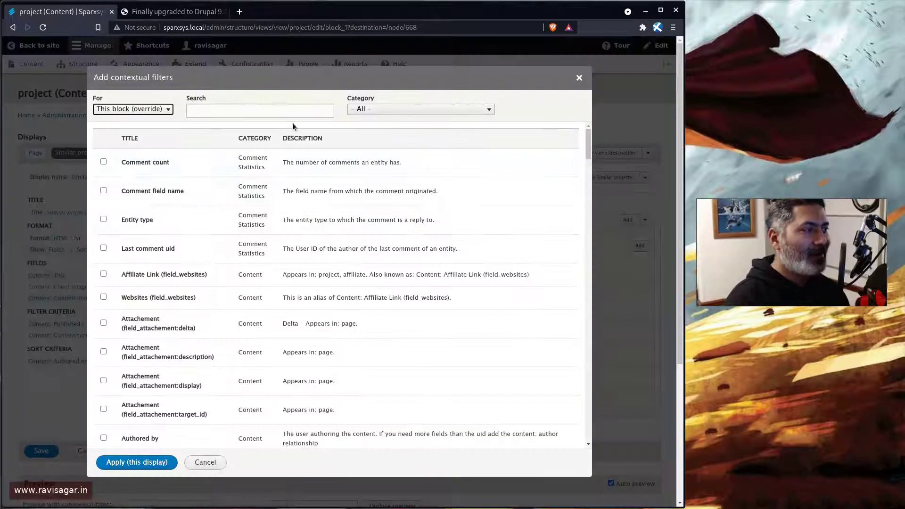
click(403, 109)
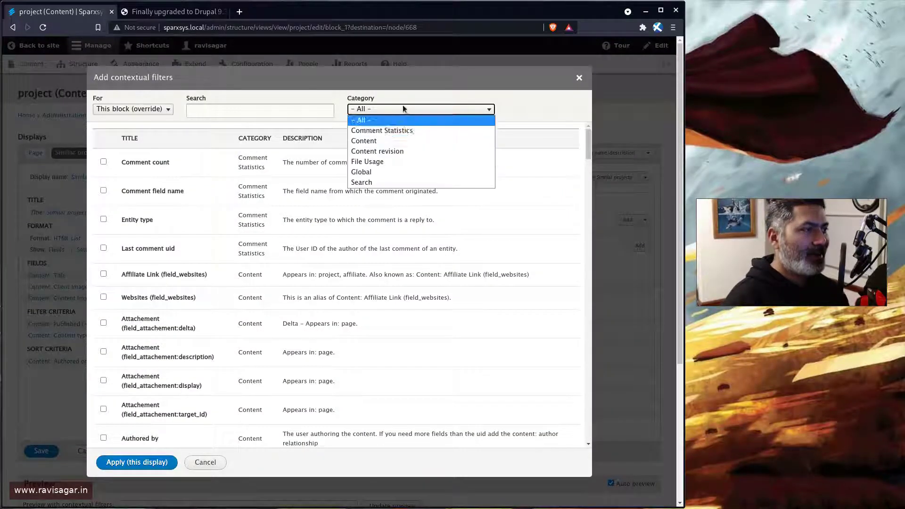
click(381, 139)
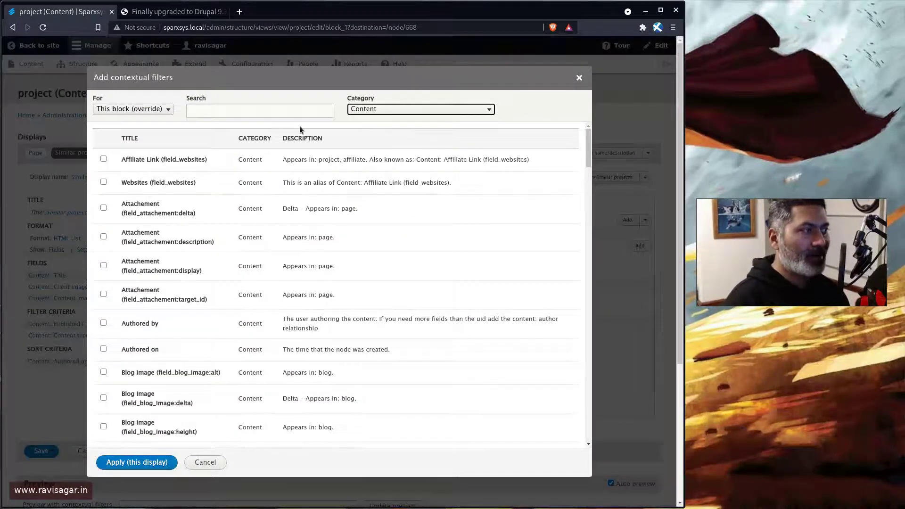
click(323, 129)
Search the filter list for 'ID' and select the Content ID field.
key(ctrl+f)
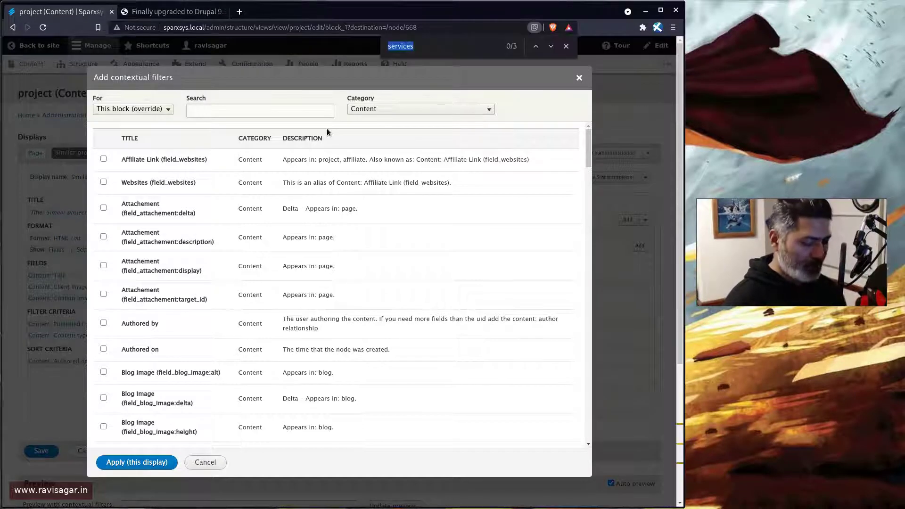
text(ID)
key(Return)
key(Return)
key(Return)
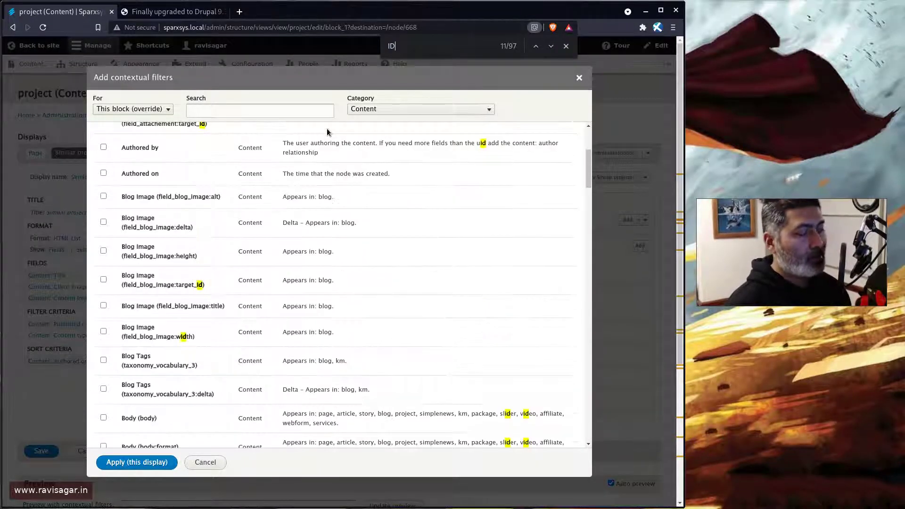
key(Return)
key(Return)
key(Return)
key(Return)
key(Return)
key(Return)
key(Return)
key(Return)
key(Return)
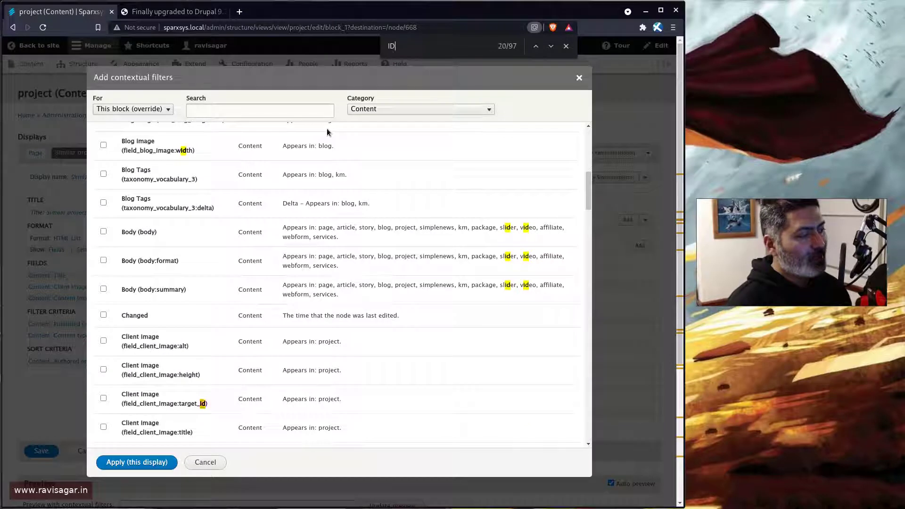
key(Return)
key(Return)
key(Return)
key(Return)
key(Return)
key(Return)
key(Return)
key(Return)
key(Return)
key(Return)
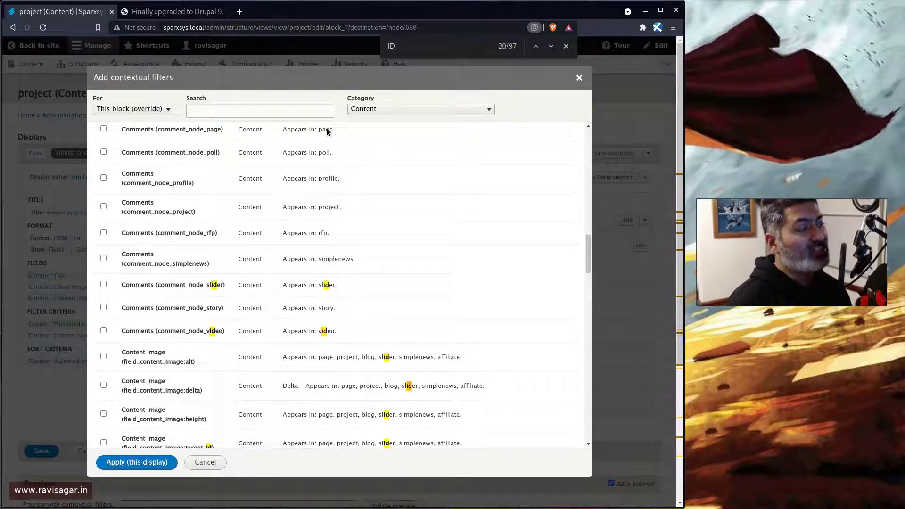
key(Return)
key(Return)
key(Return)
scroll(311, 268, down, 8)
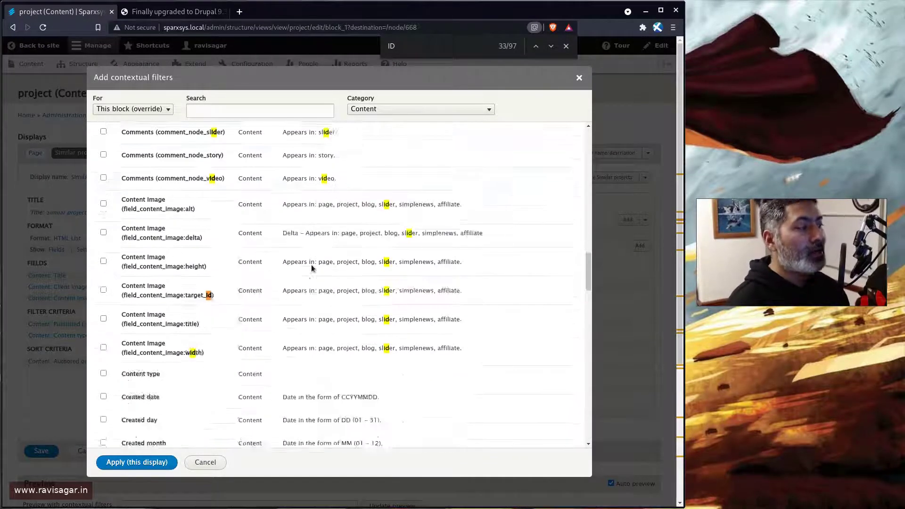
scroll(311, 267, down, 4)
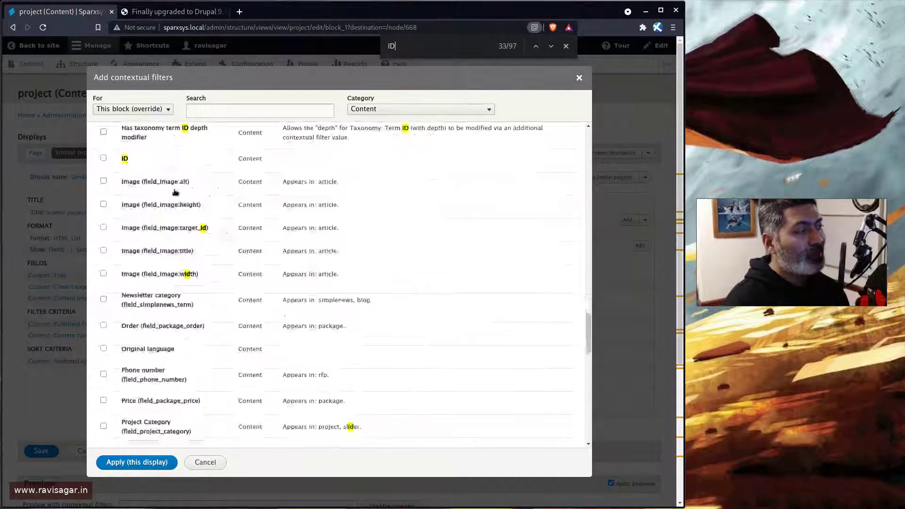
click(104, 159)
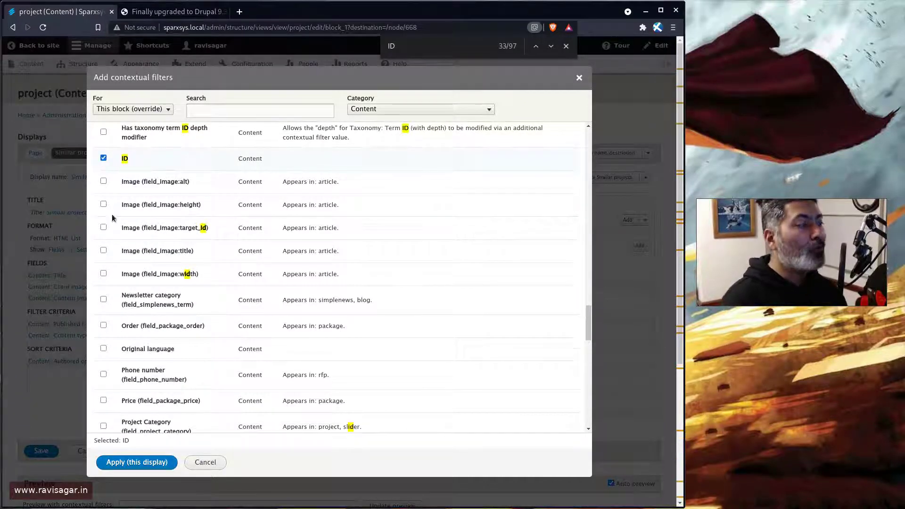
Default the ID filter to Content ID from URL, enable Exclude, and apply to this display.
click(134, 464)
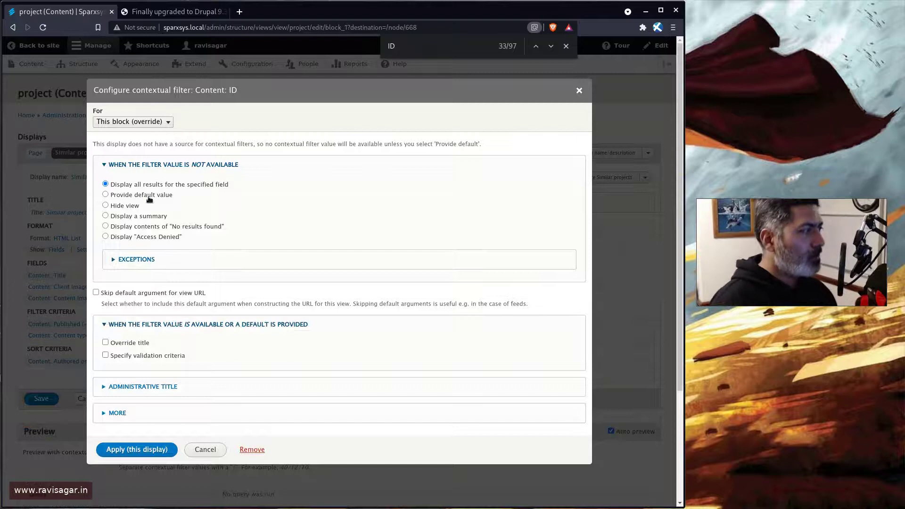
click(123, 196)
click(151, 215)
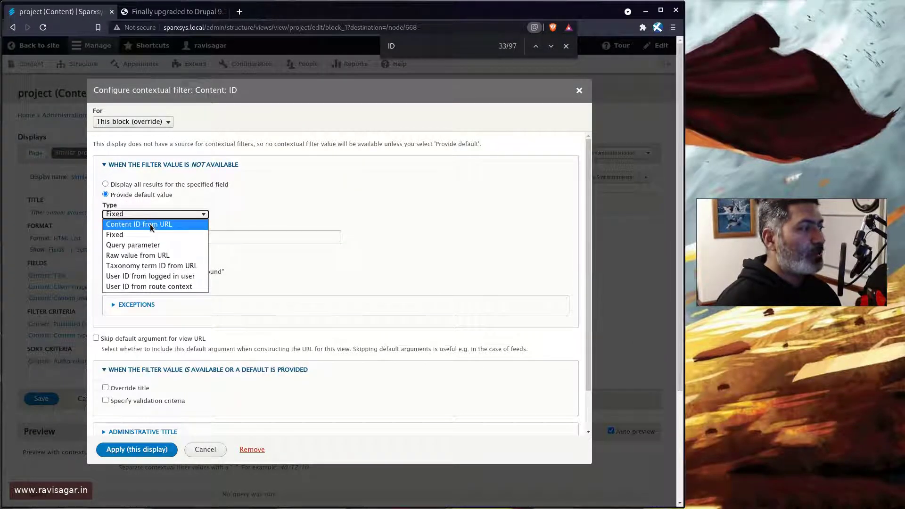
click(151, 226)
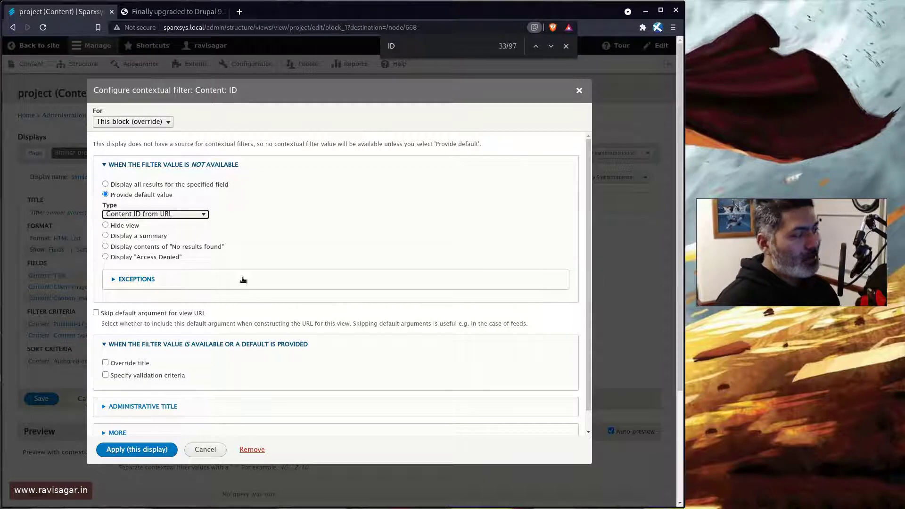
scroll(243, 282, down, 1)
click(117, 412)
scroll(115, 438, down, 2)
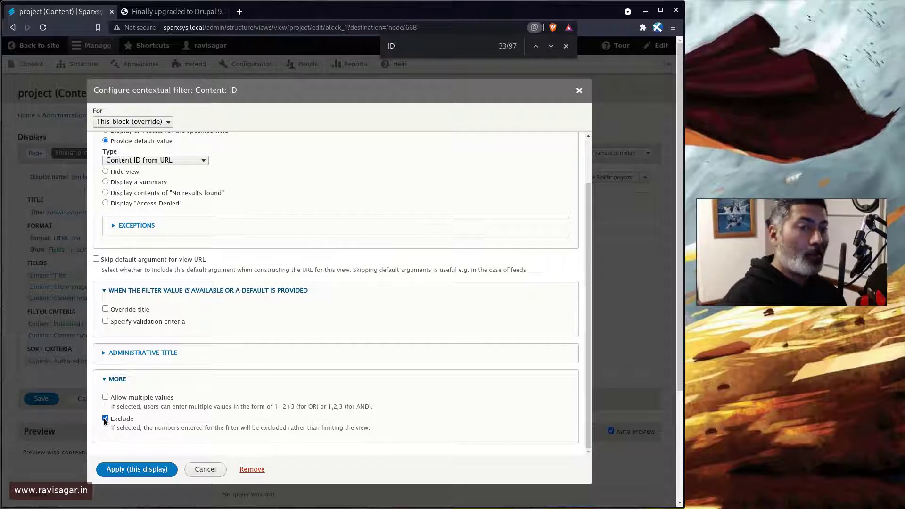
click(136, 469)
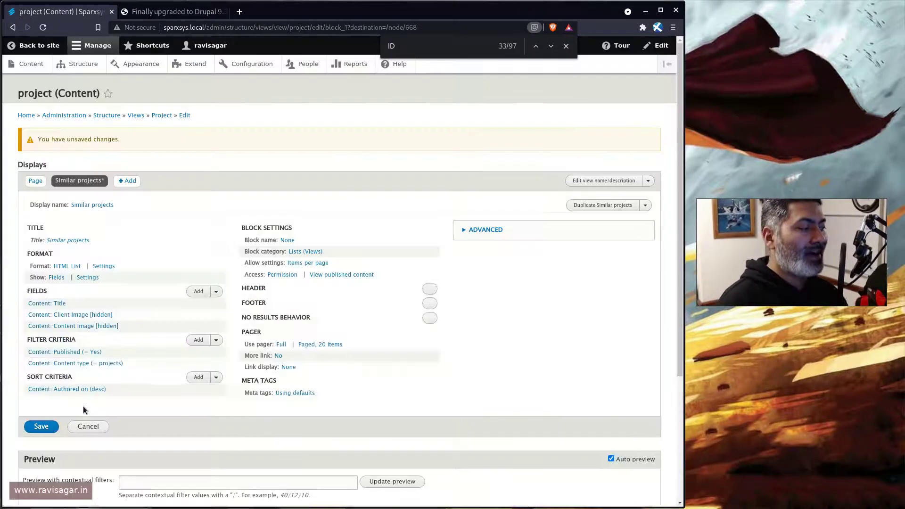
Save the view and confirm the Sopra, Noida project no longer lists itself.
click(49, 429)
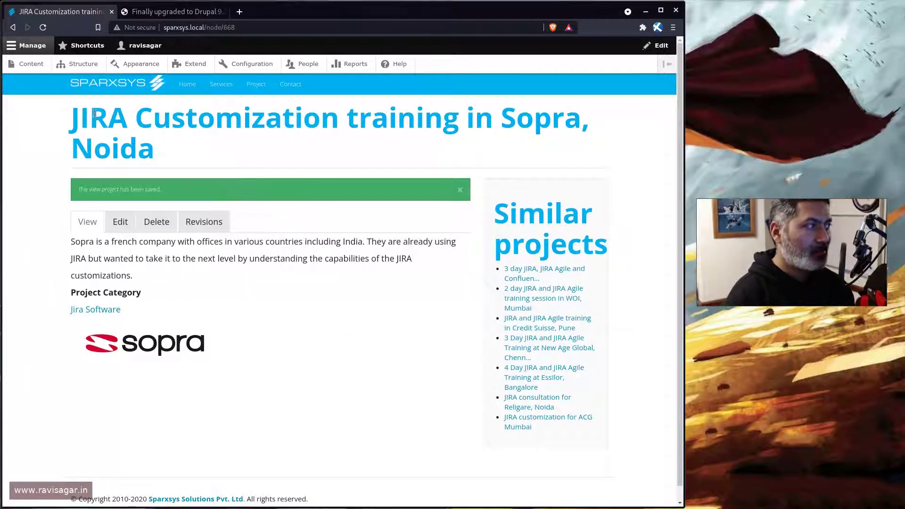
drag(71, 115, 148, 152)
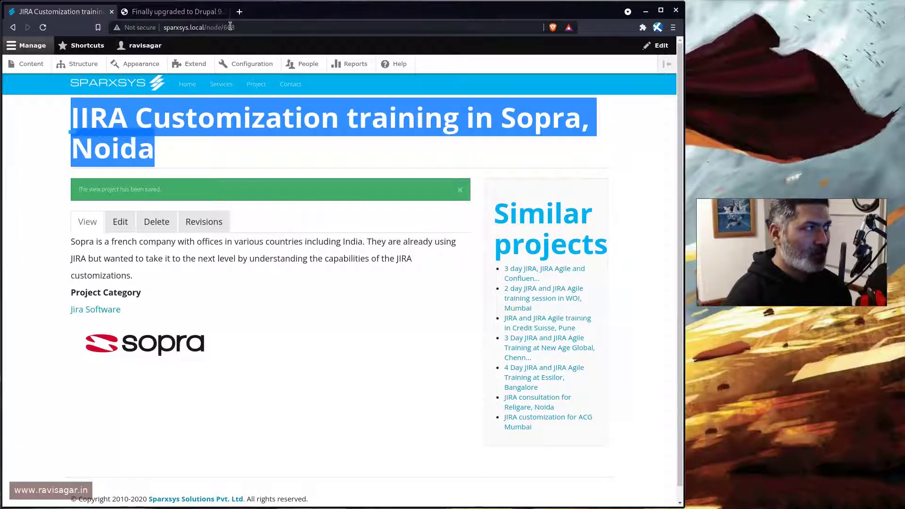
click(372, 349)
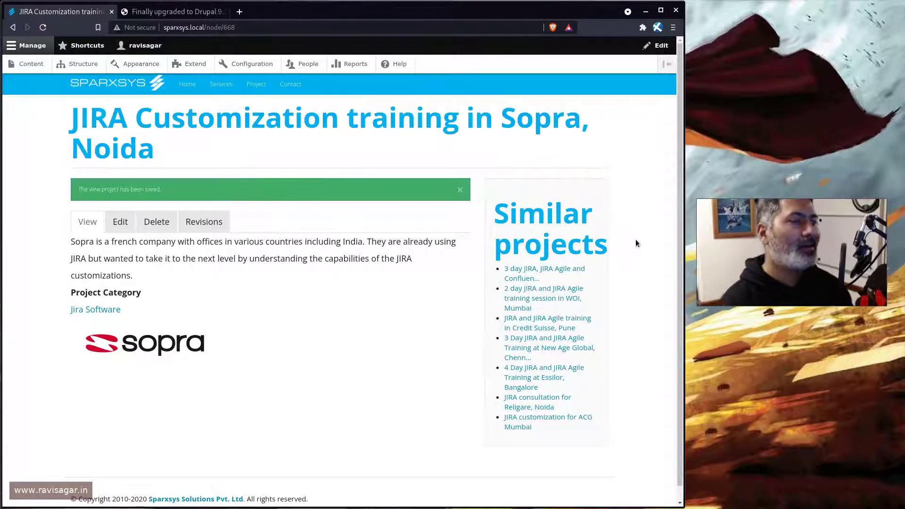